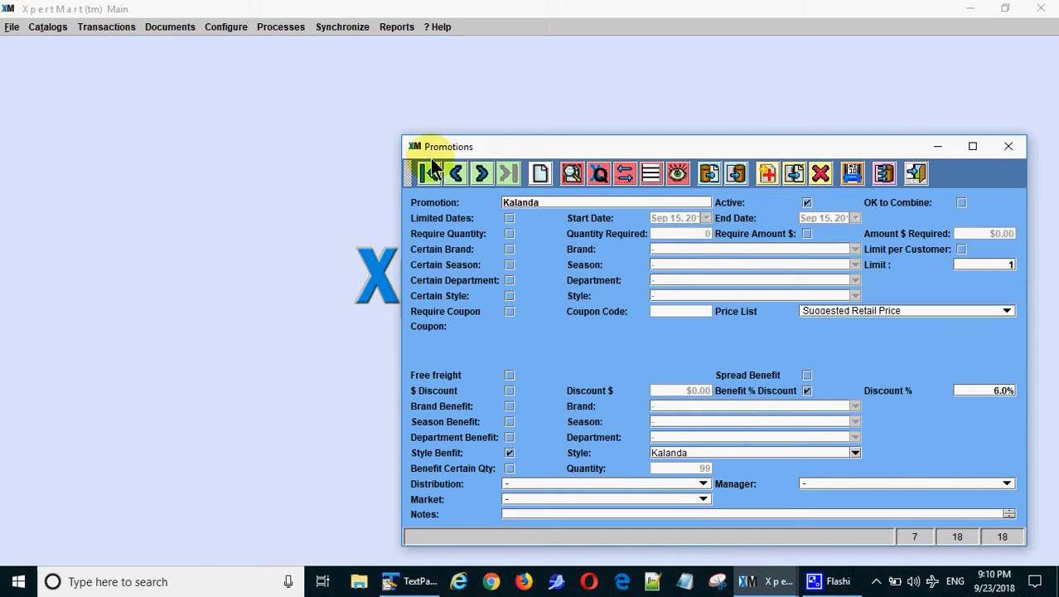
Start new style promotion No. 10018 from Catalogs > Promotions > Style Promos and focus the Promotion field
click(47, 29)
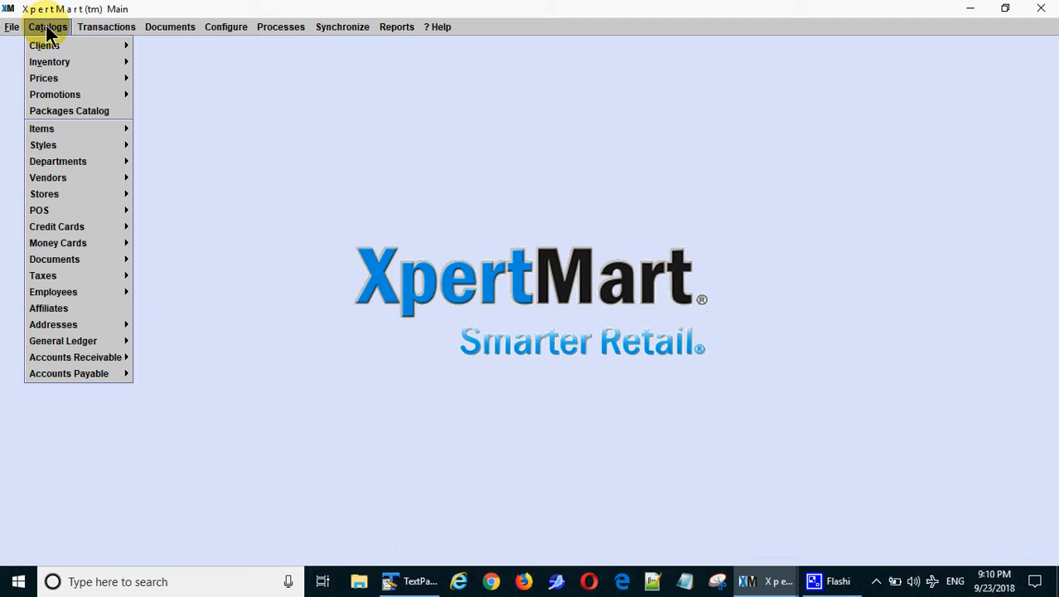
mouse_move(76, 103)
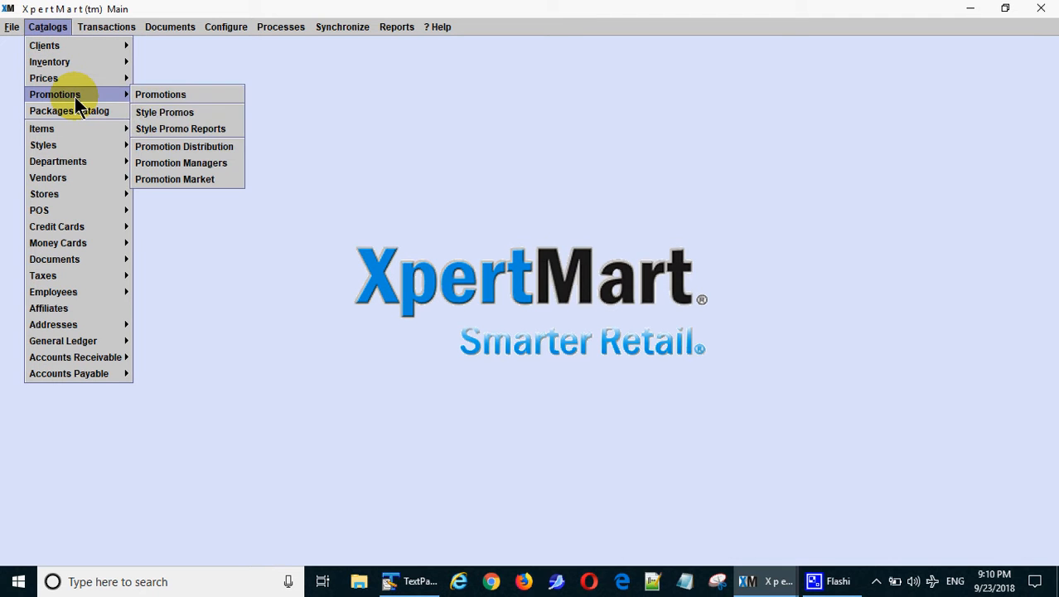
click(180, 113)
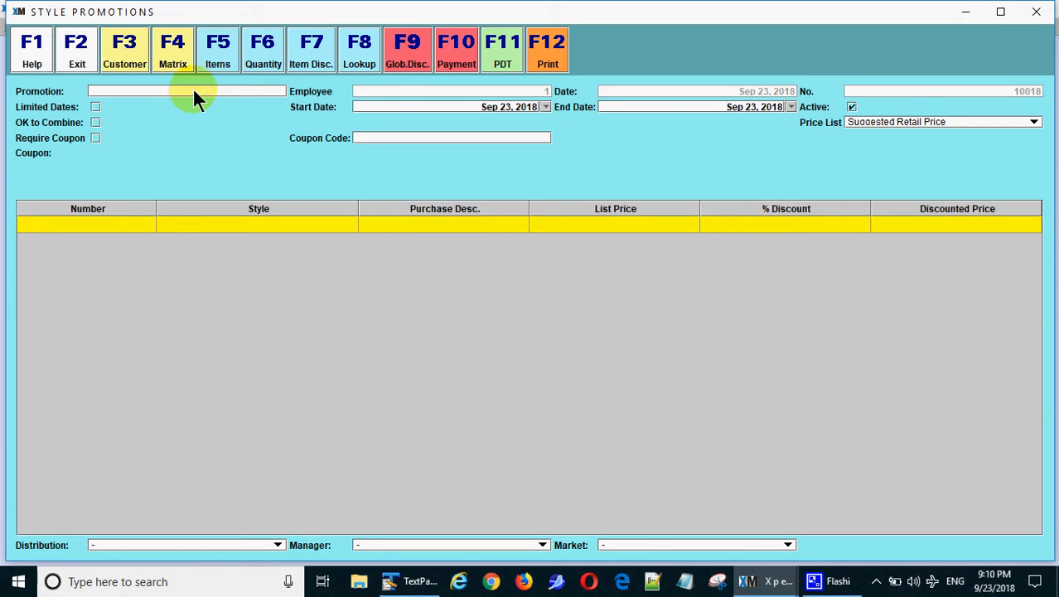
click(192, 90)
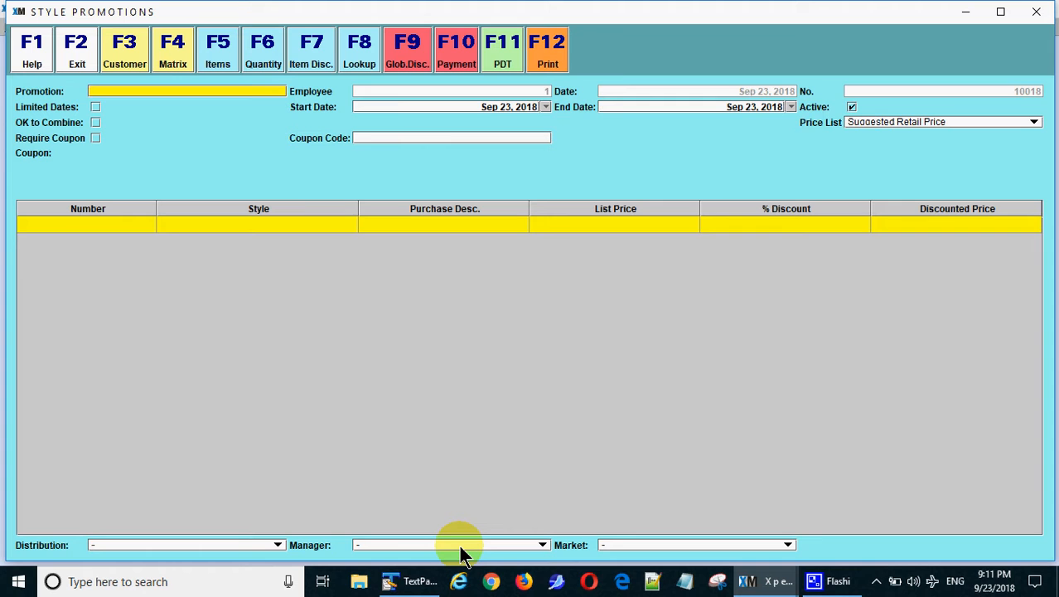
Enable Limited Dates and add the Kalanda style at 10% off, bringing $50.00 to $45.00
click(83, 221)
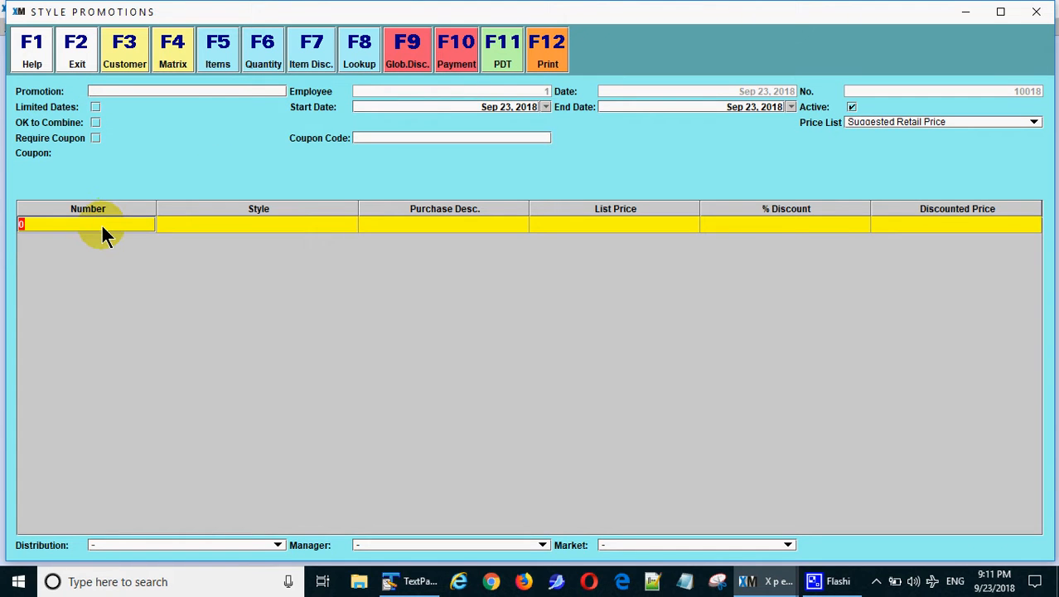
click(96, 107)
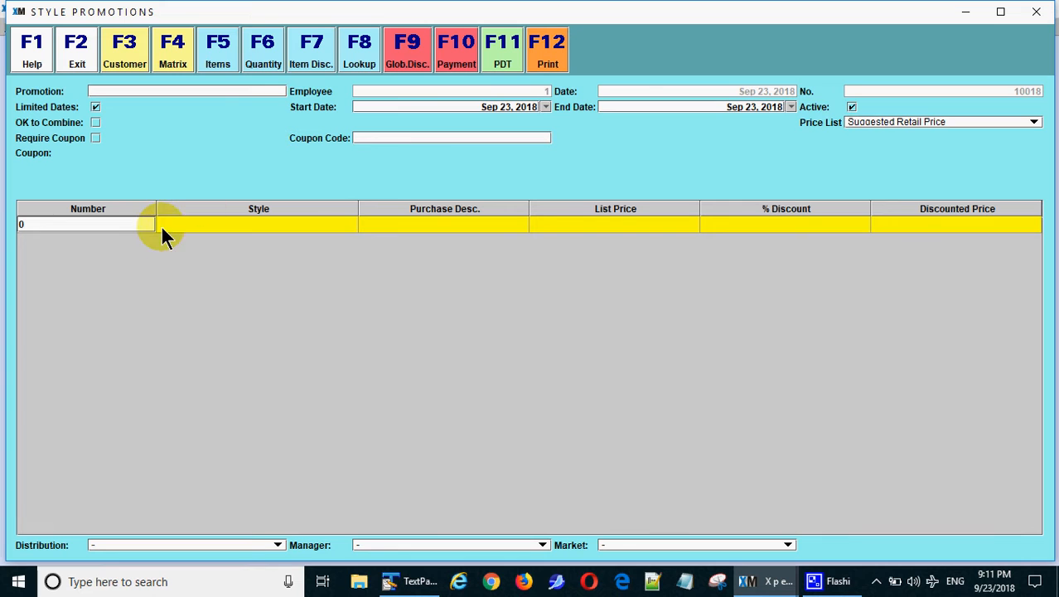
click(132, 229)
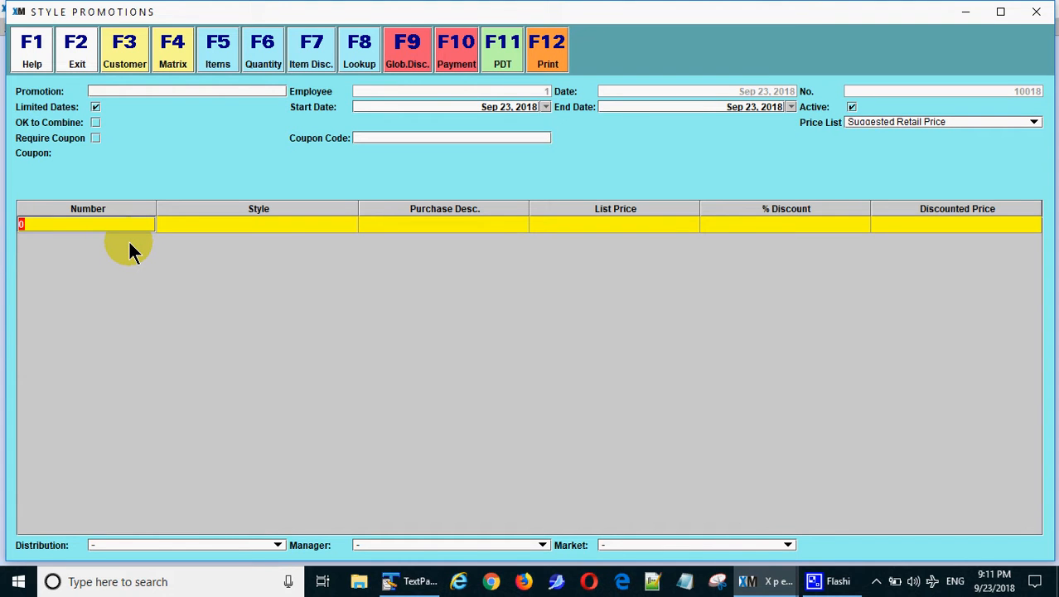
text(Ka)
key(Return)
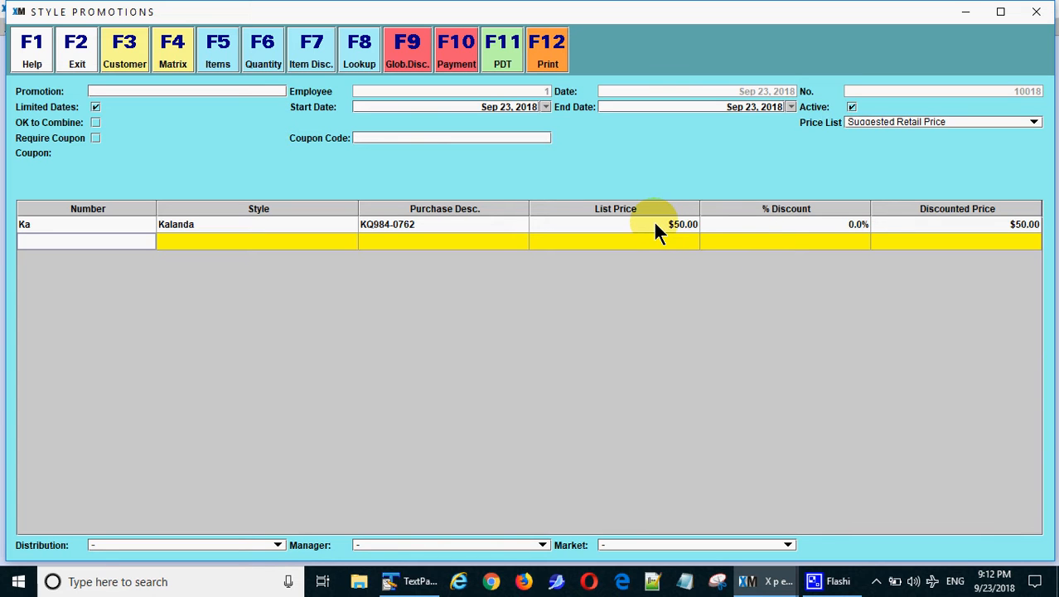
click(773, 226)
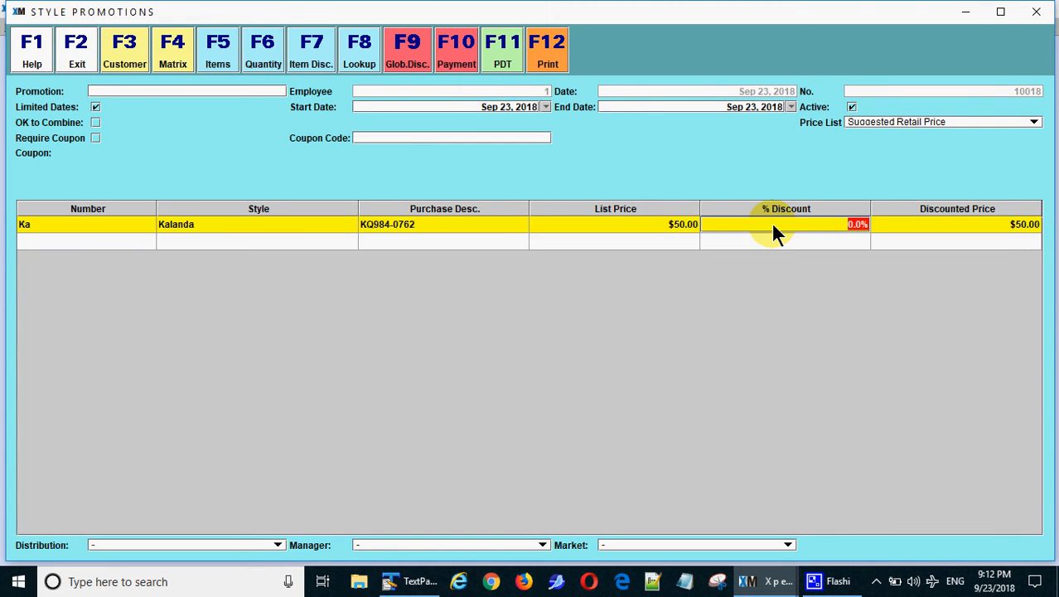
text(10)
key(Return)
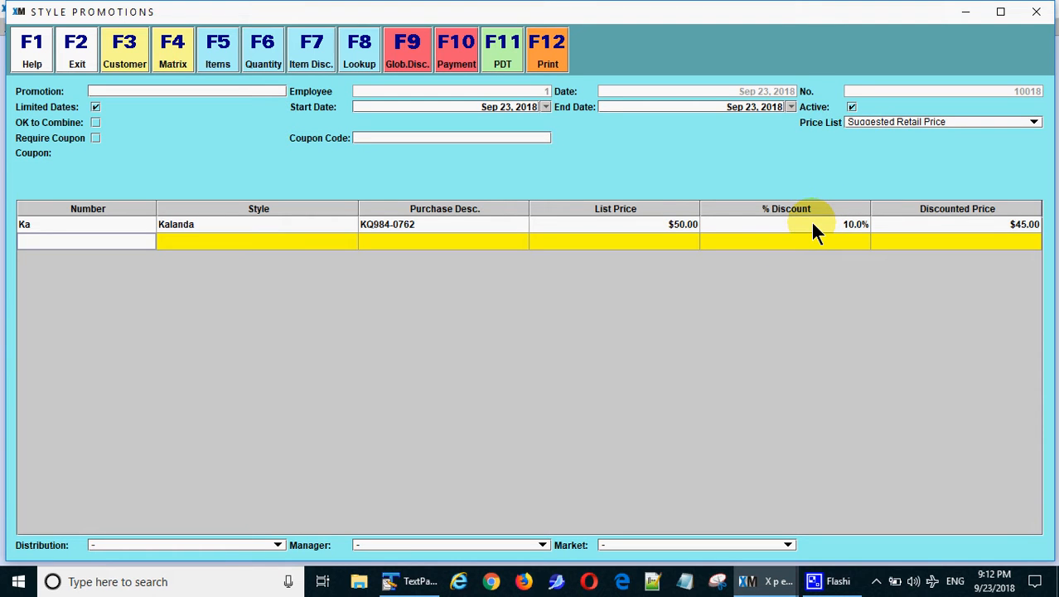
Add the Gaby style to the promotion at 20% off ($52.00)
click(74, 241)
text(G)
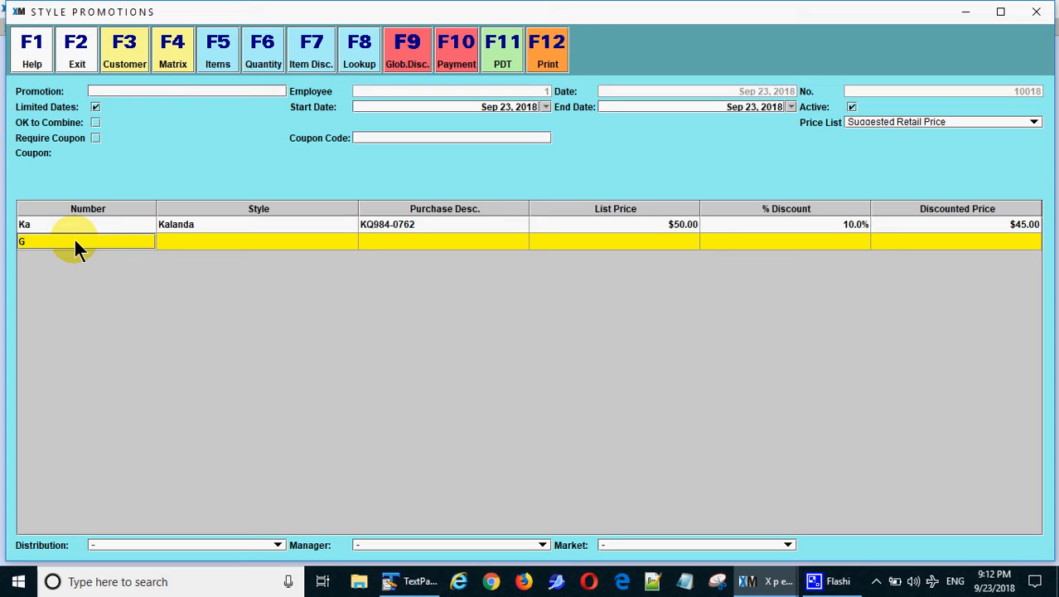
key(Return)
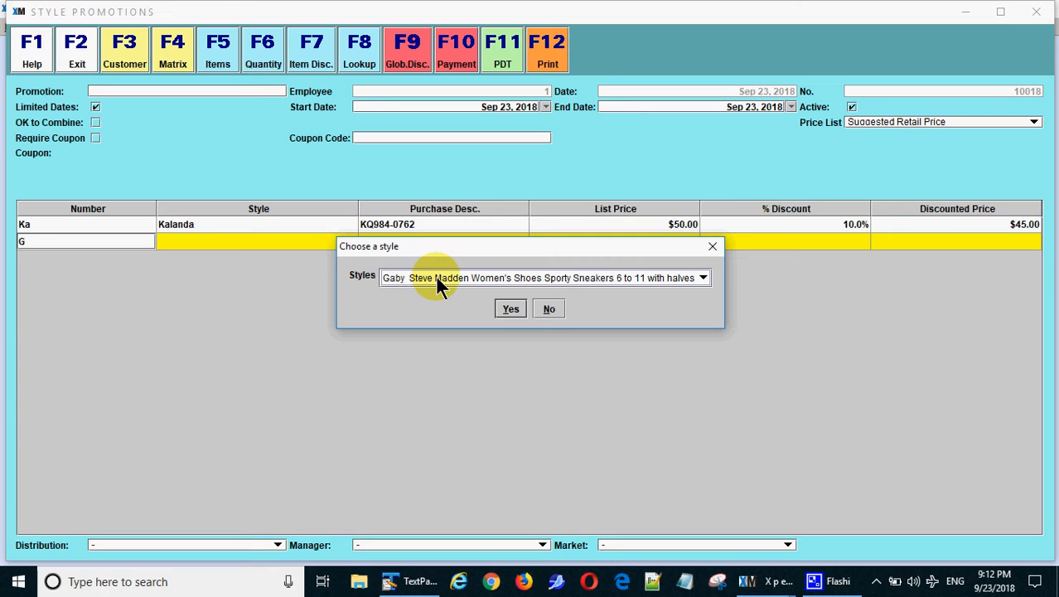
click(635, 282)
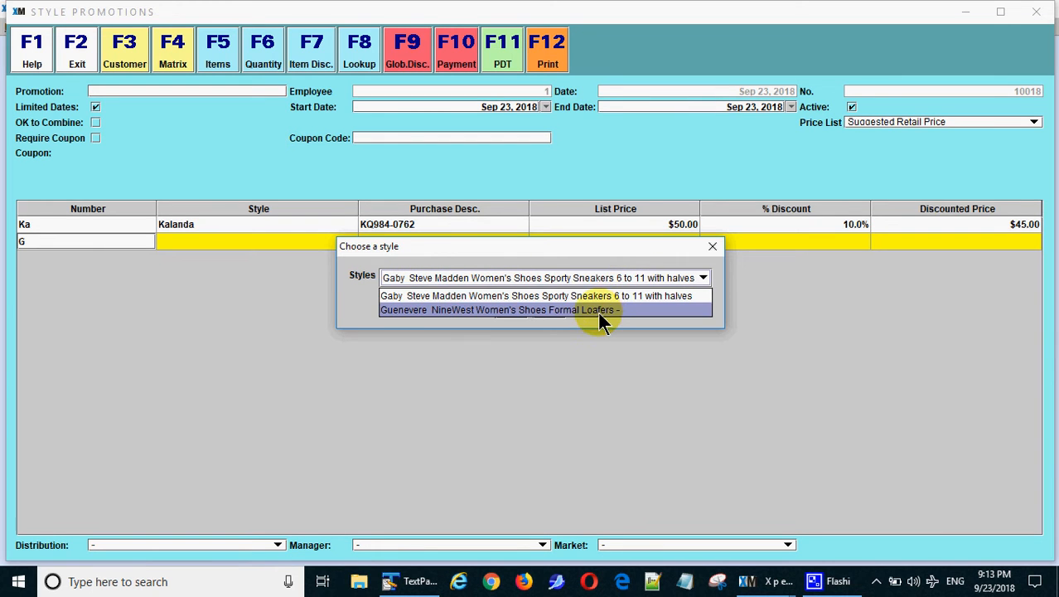
click(611, 295)
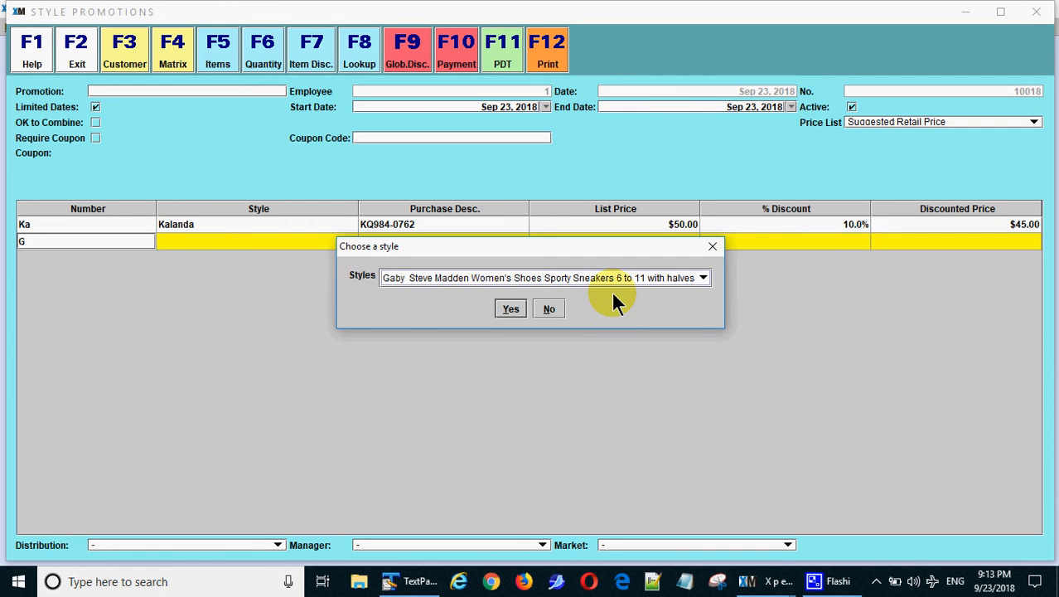
click(510, 309)
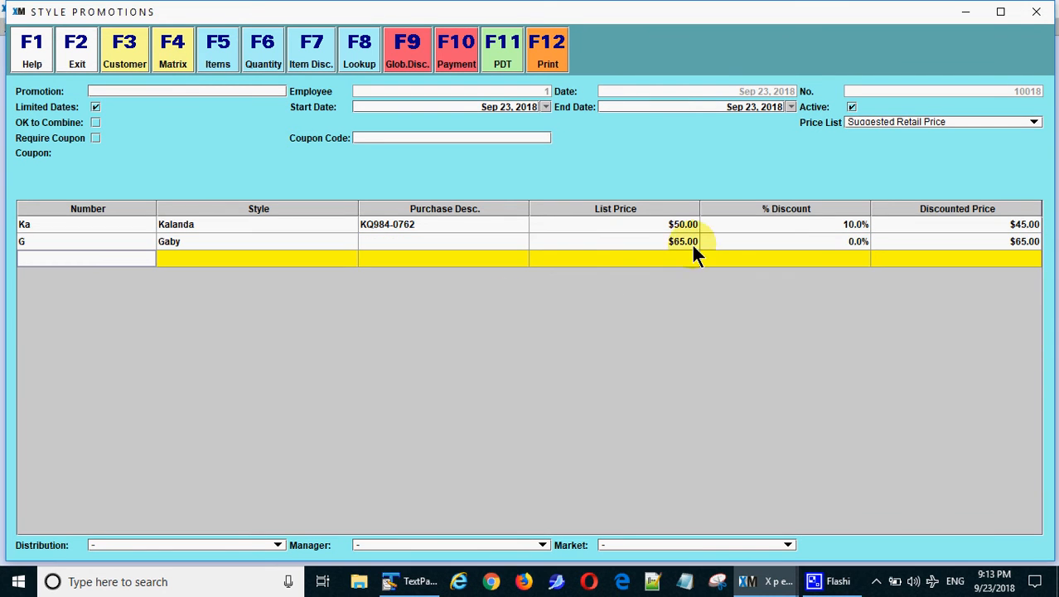
click(810, 245)
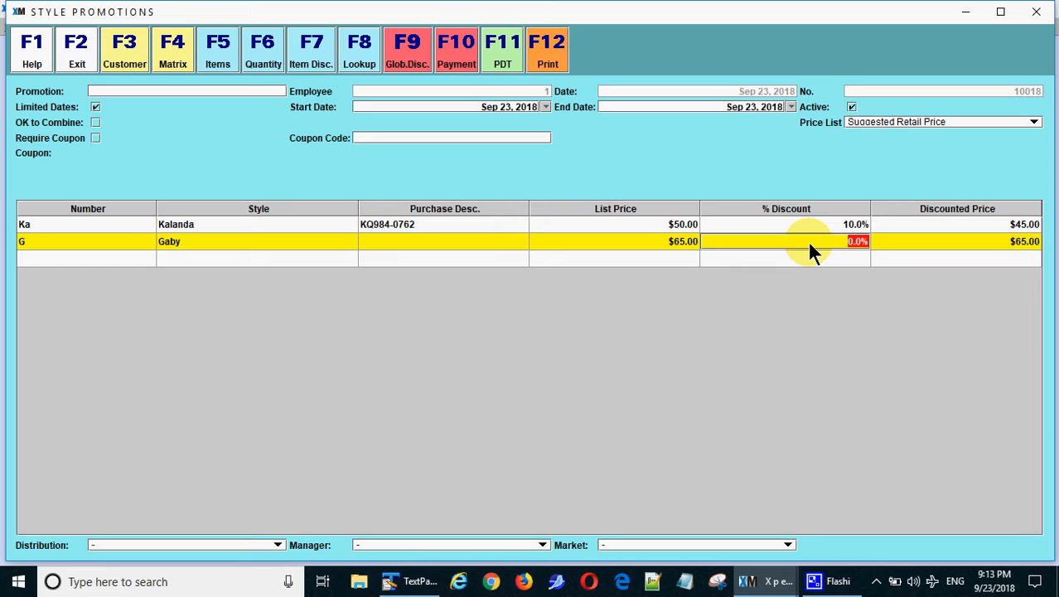
text(20)
key(Return)
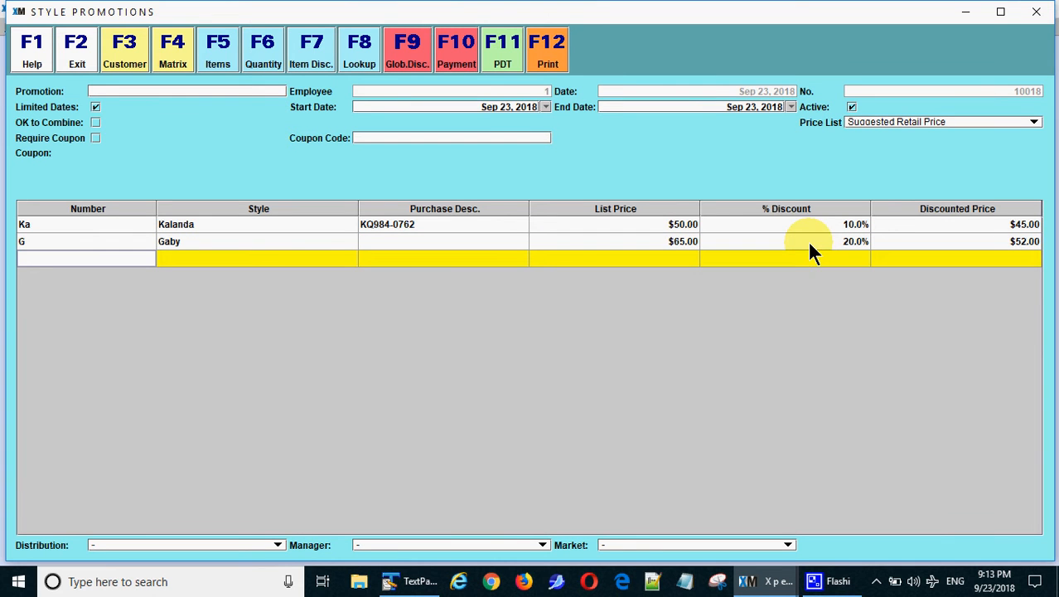
Add the Marilyn style at 30% off ($21.00)
click(58, 263)
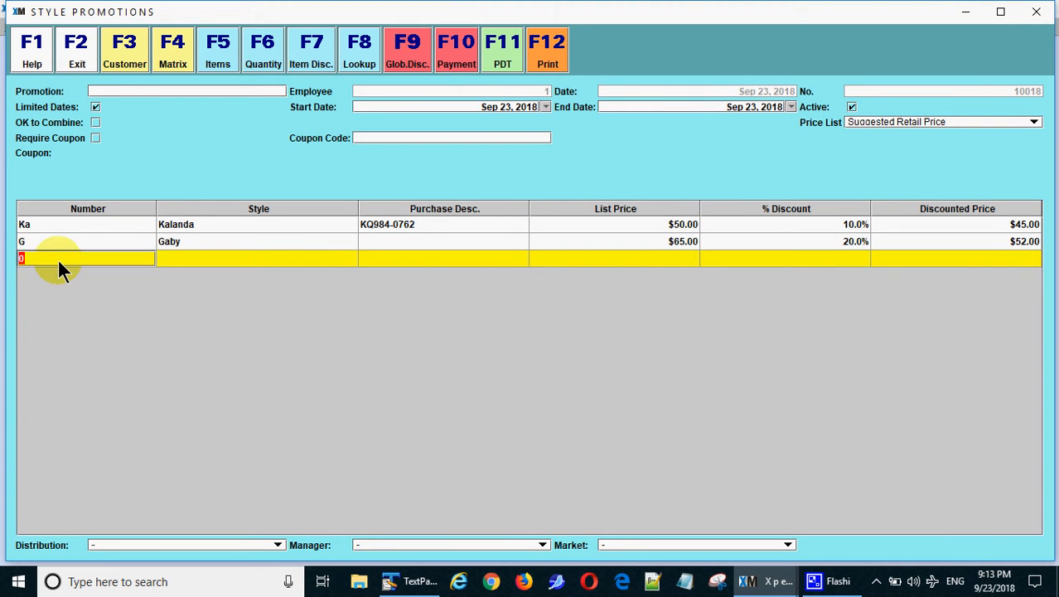
text(M)
key(Return)
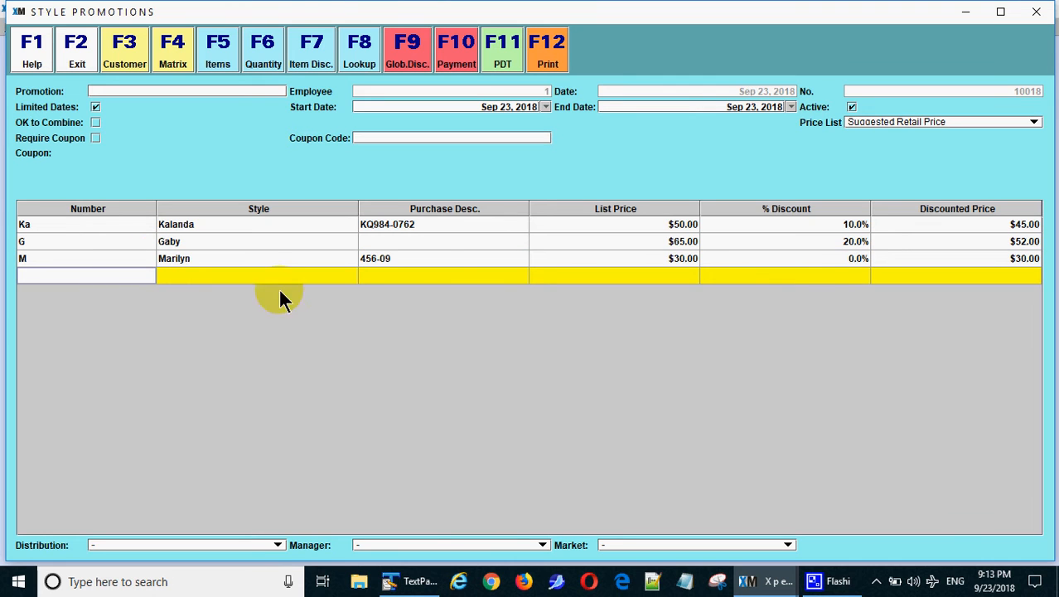
click(827, 260)
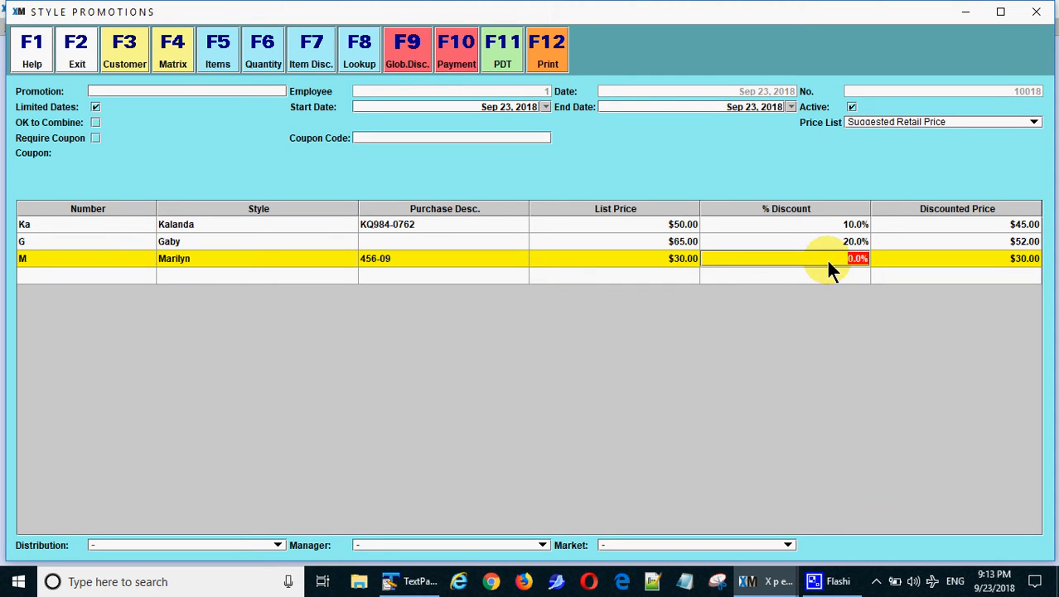
text(30)
key(Return)
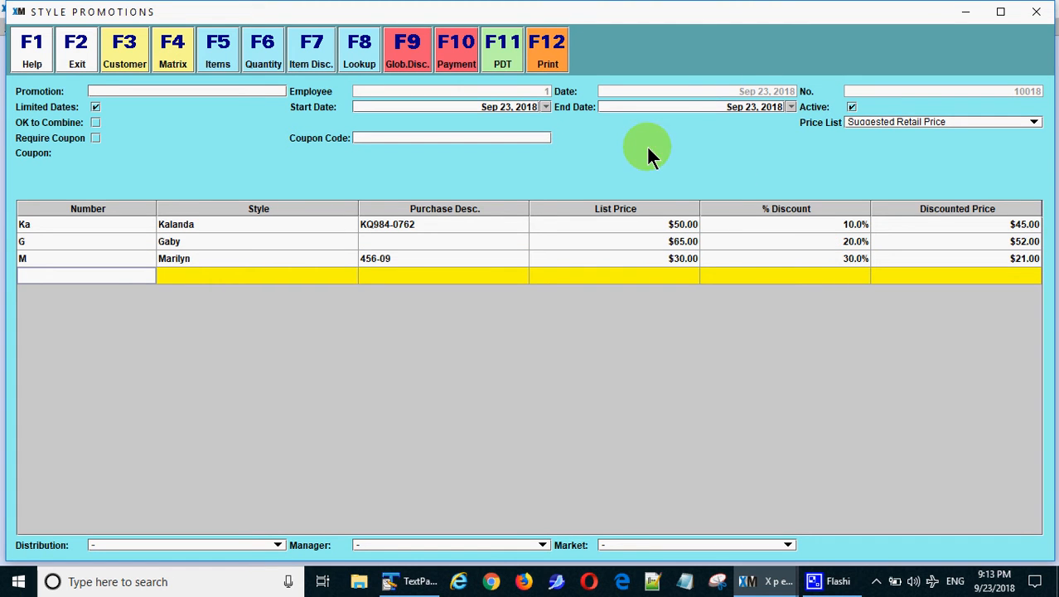
Save and print promotion 10018 to StylePromoDemo.pdf, review the PDF, then close Acrobat
click(552, 62)
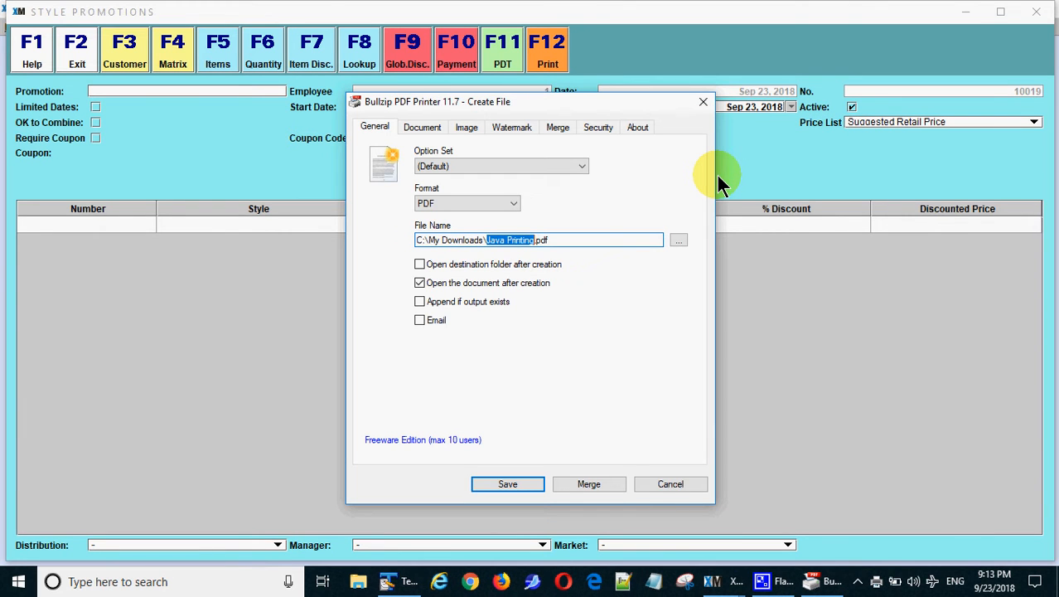
text(Styl)
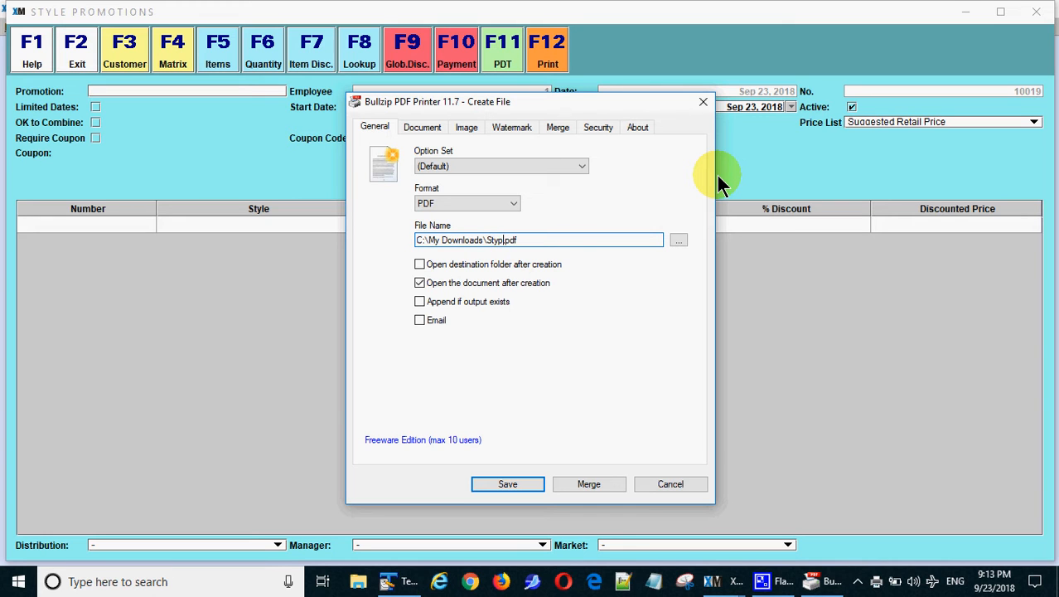
text(ePromoDemo)
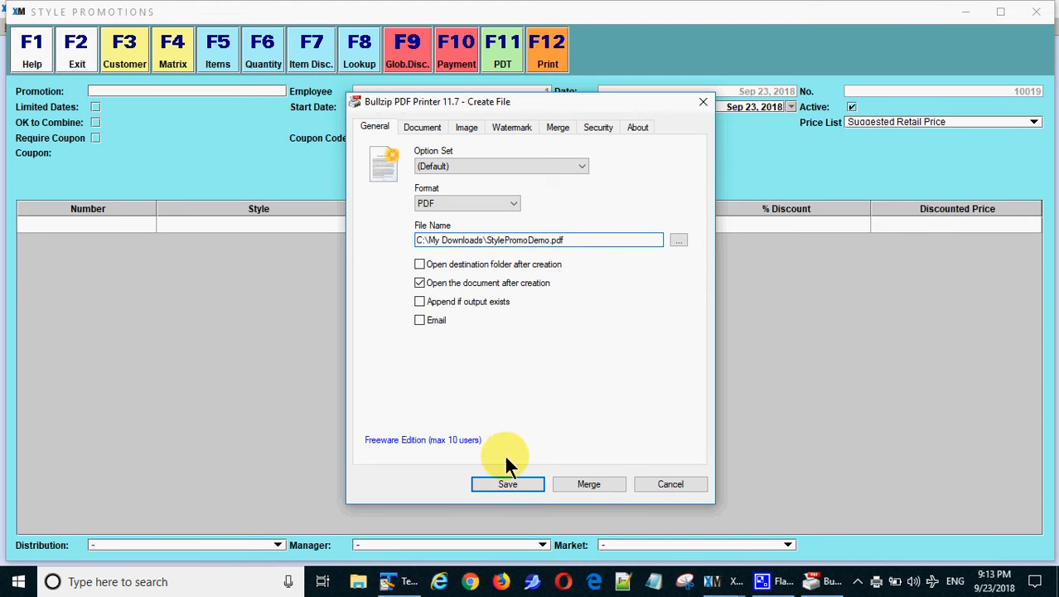
click(506, 483)
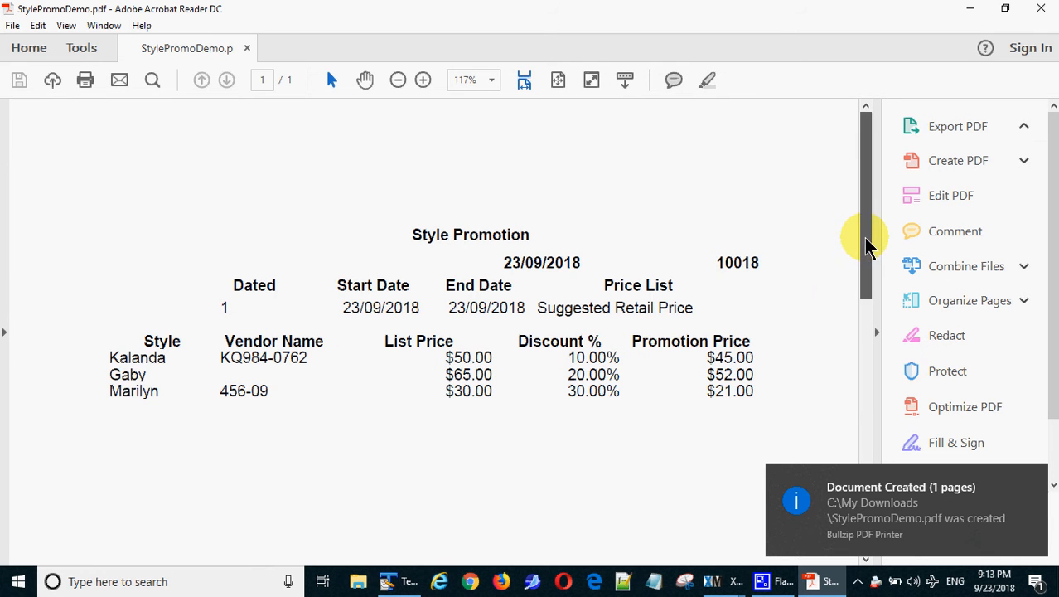
drag(867, 246, 882, 220)
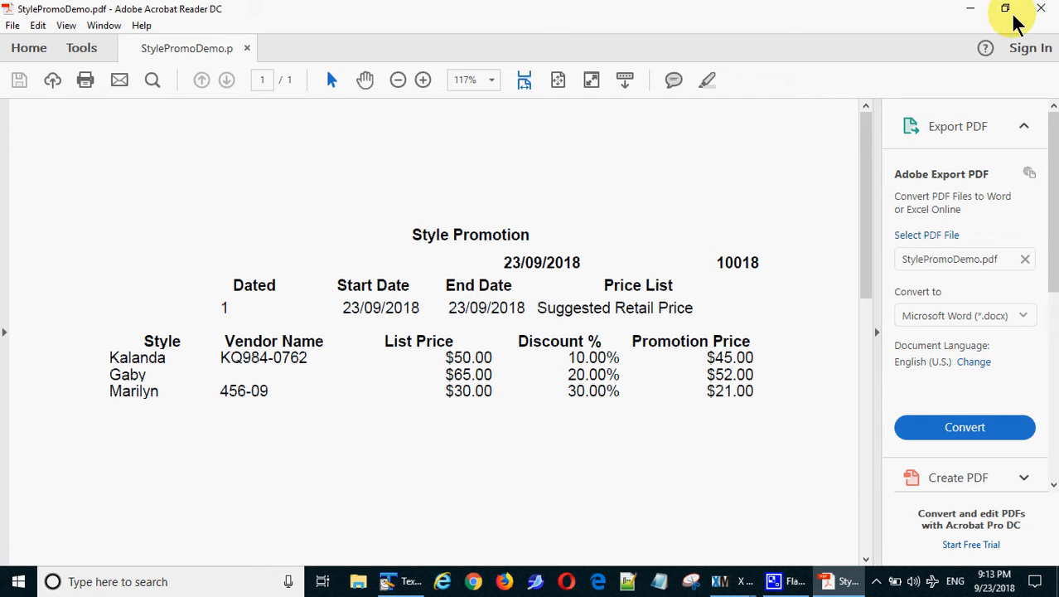
click(1041, 9)
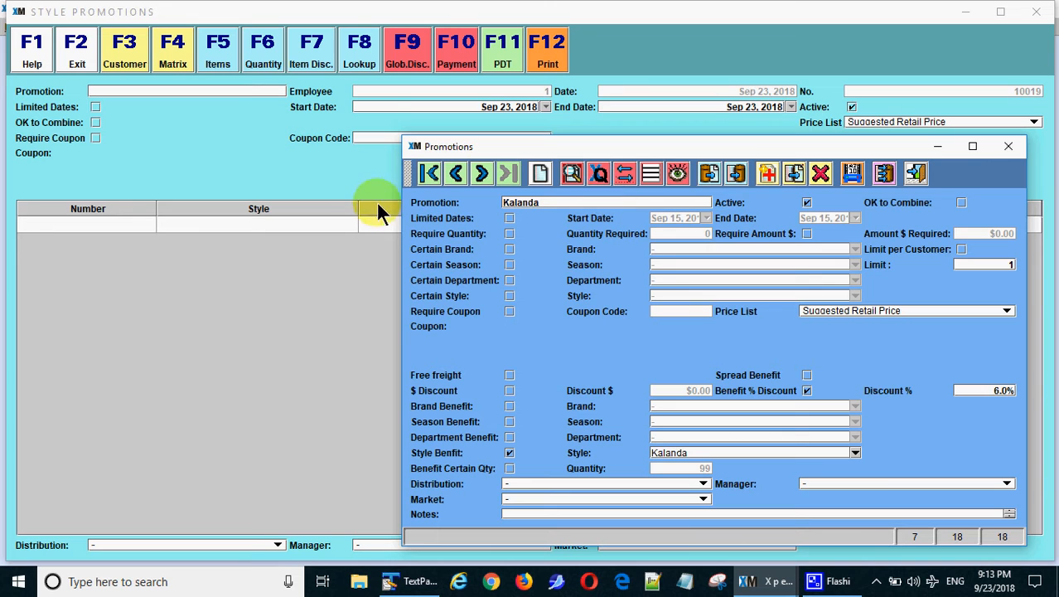
Step through the promotion records from the first to Kalanda, then exit Style Promotions
click(435, 175)
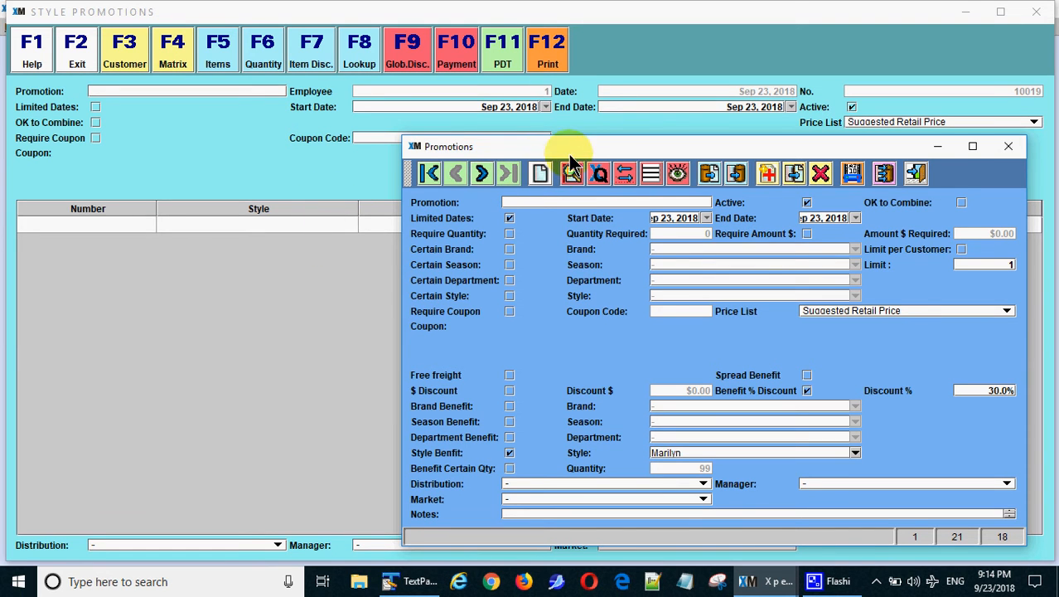
click(483, 177)
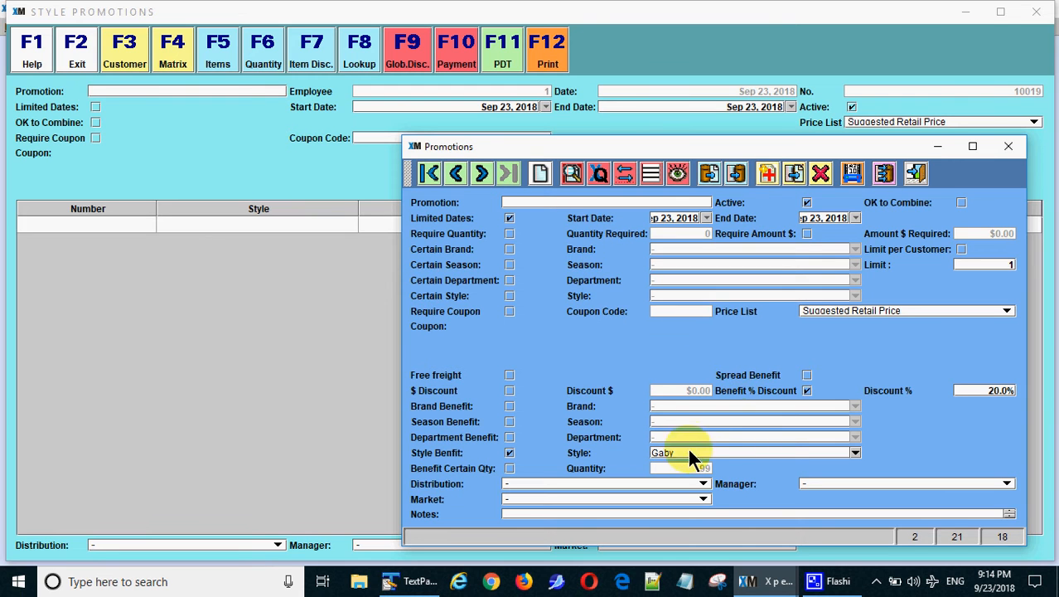
click(481, 173)
click(80, 51)
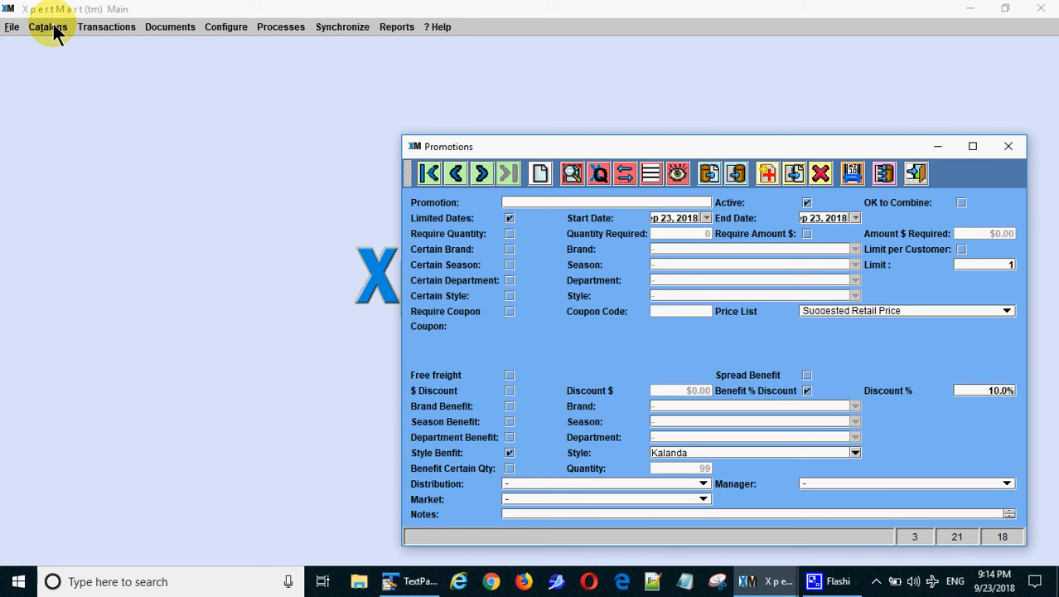
Preview the Style Promotion Date Range report from Style Promo Reports to get its date prompt
click(50, 28)
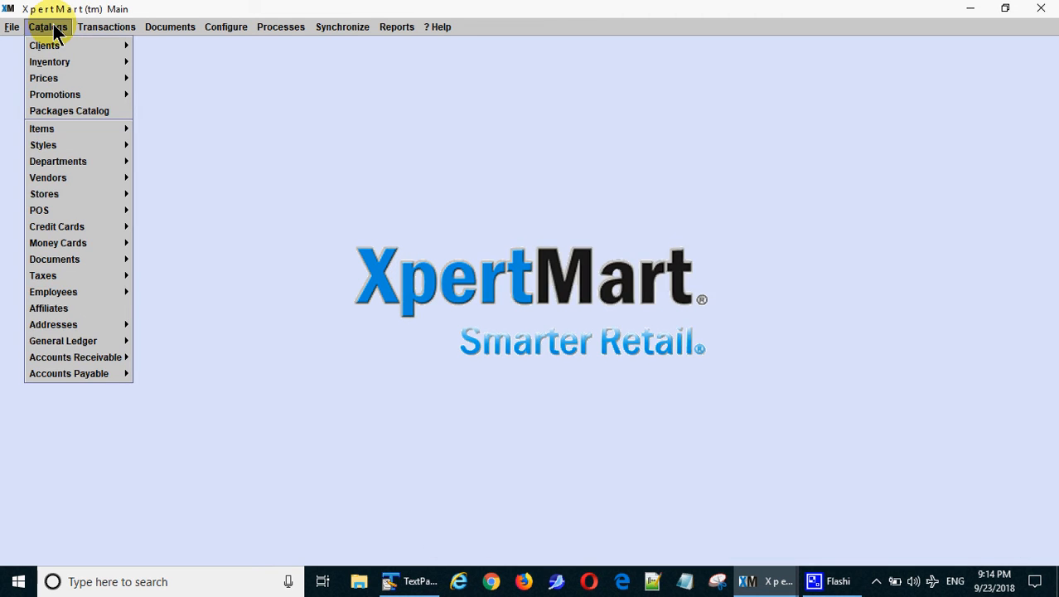
mouse_move(106, 95)
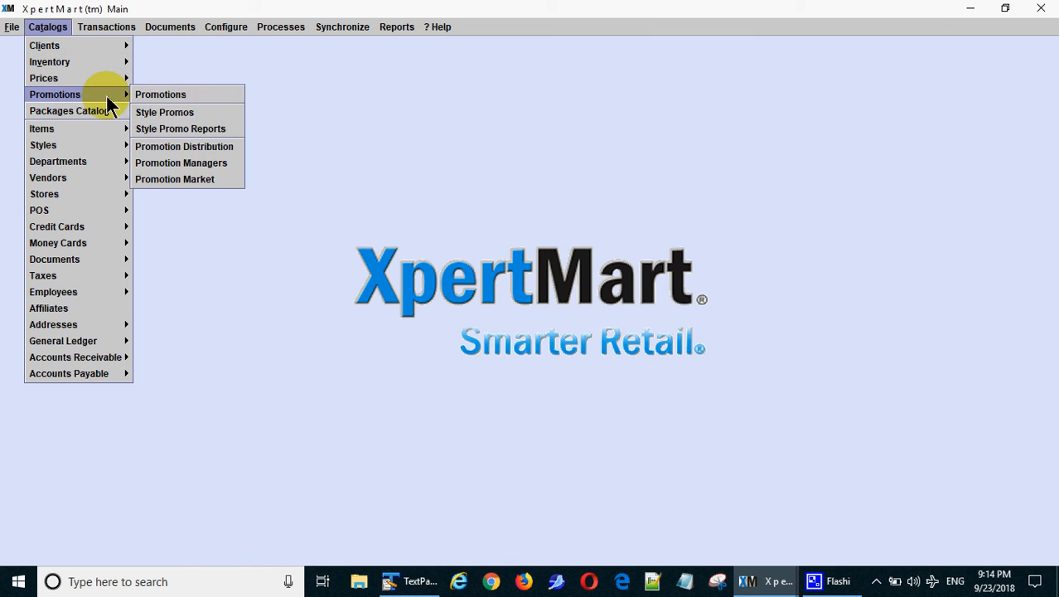
click(205, 131)
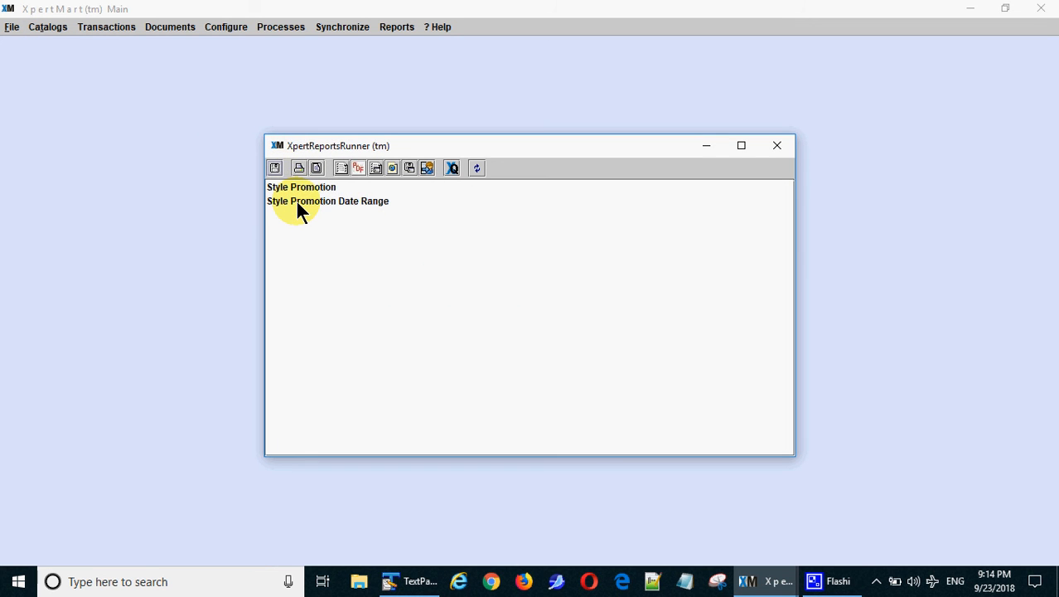
click(296, 202)
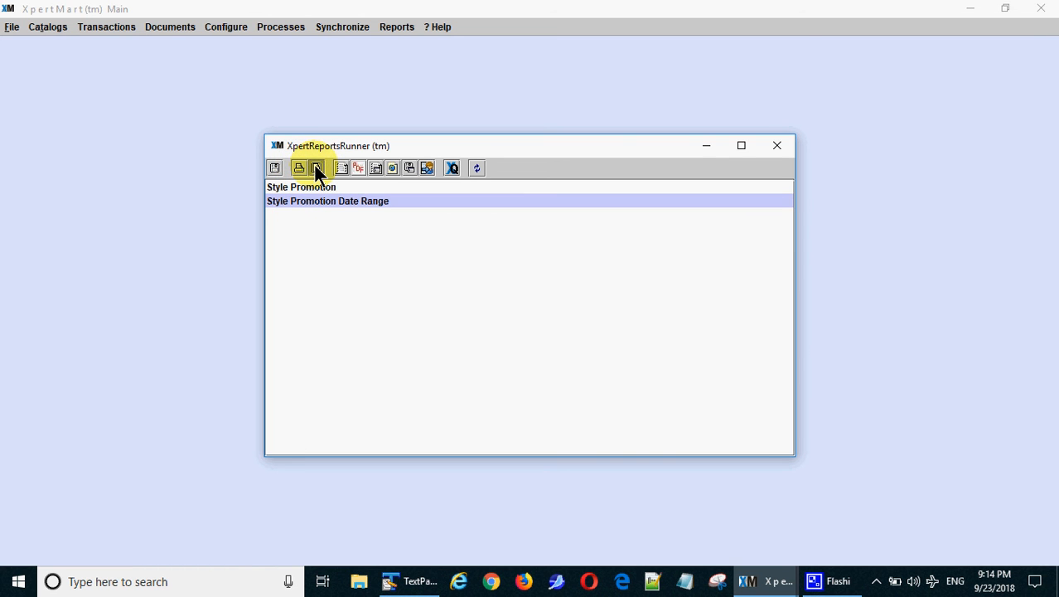
click(316, 168)
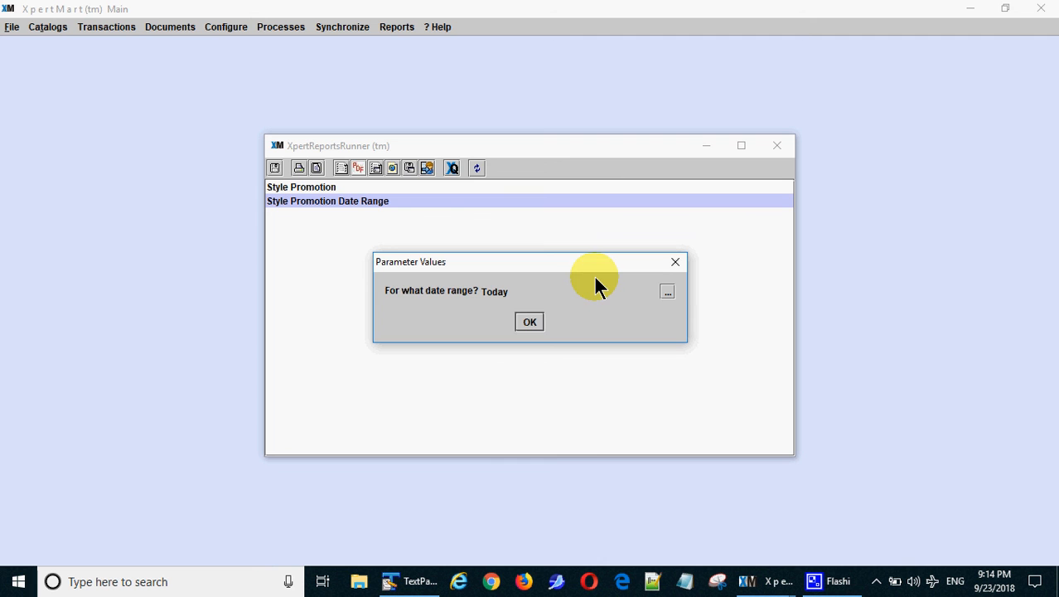
Run the report for Today, review promotions 10017 and 10018, and close the preview
click(530, 322)
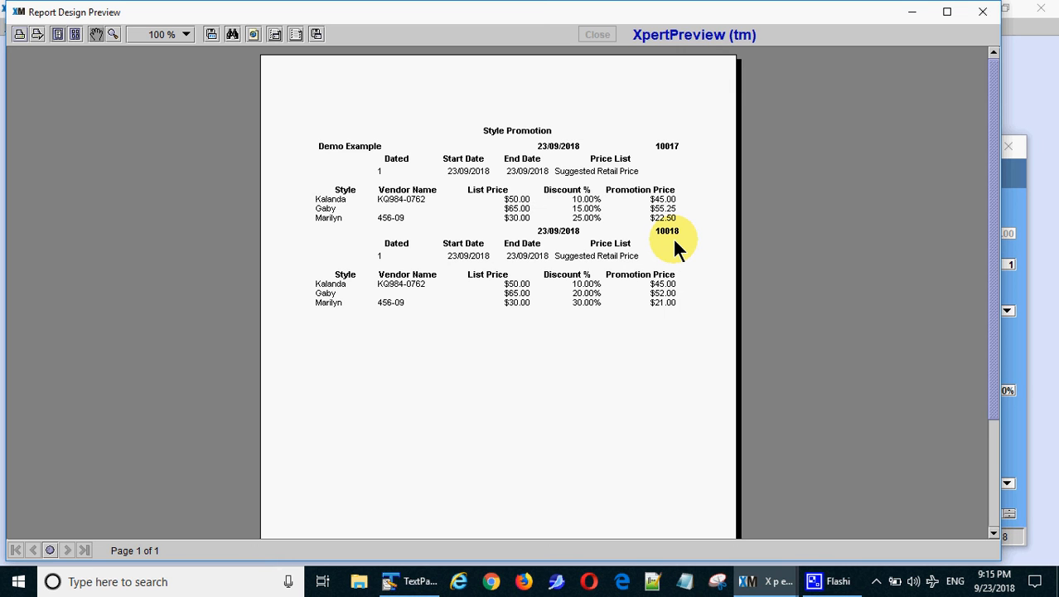
click(987, 13)
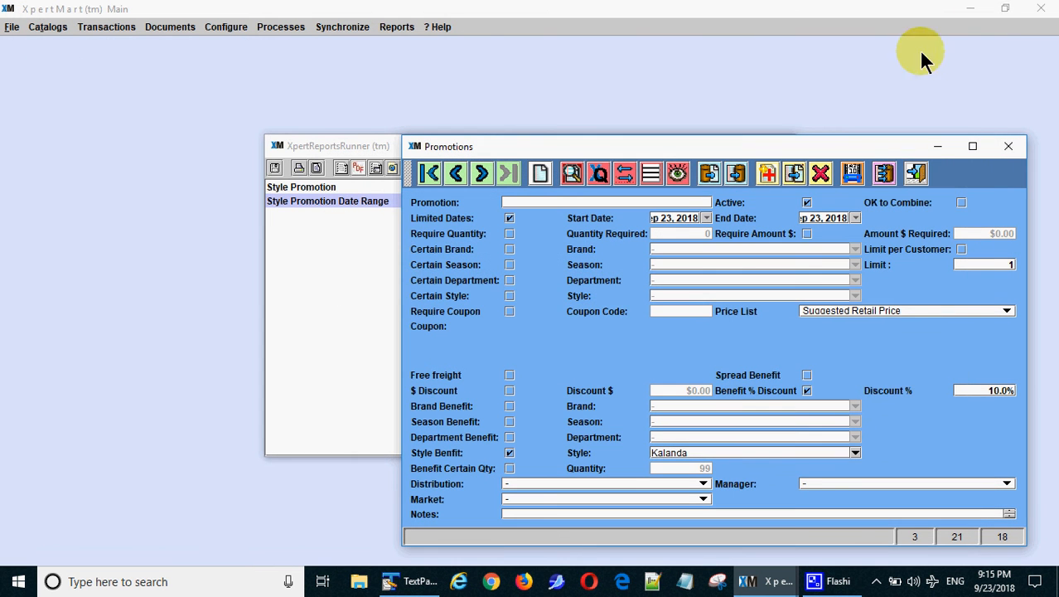